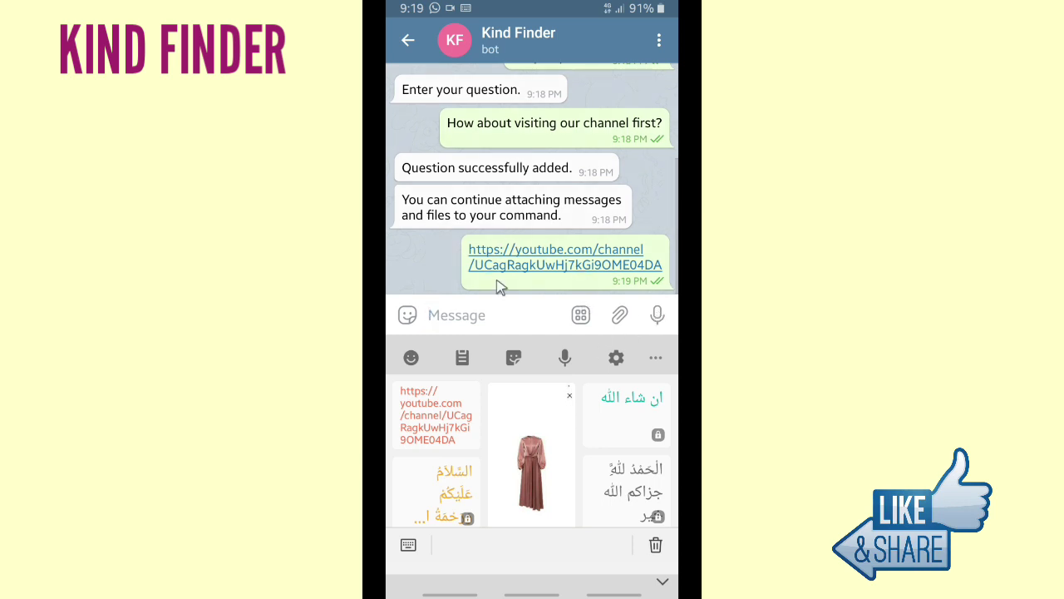
- Save the /ourchannel command from the bot's command-editing options
left_click(582, 314)
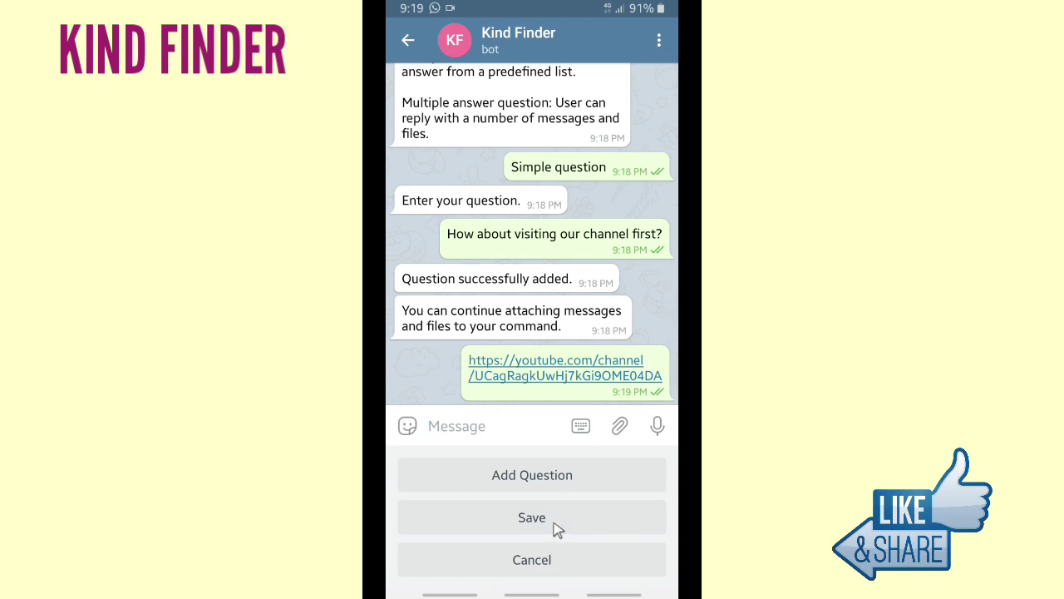
left_click(554, 522)
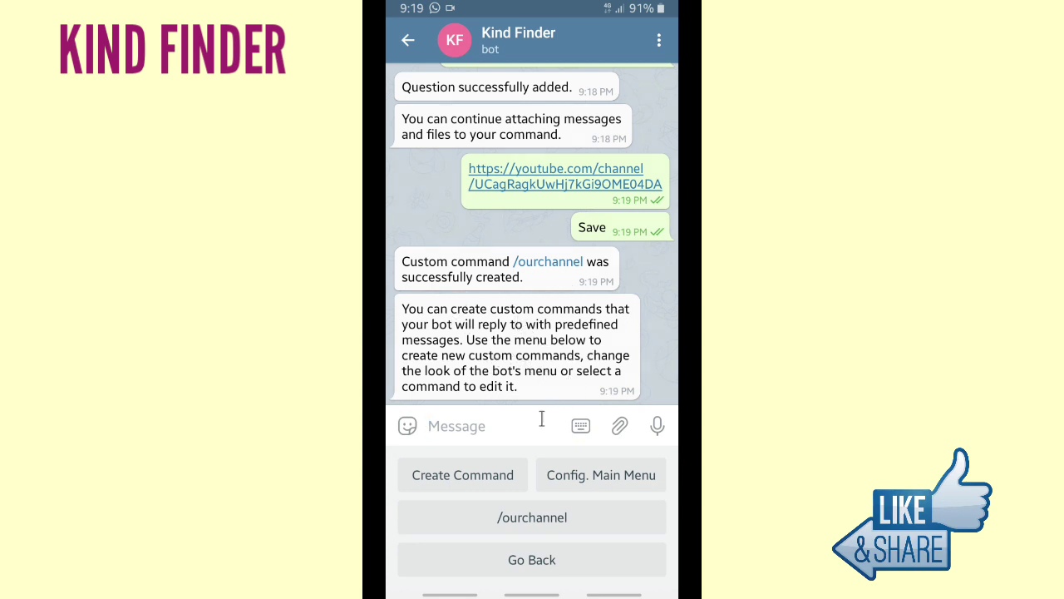
- Create a new command named /ourplaylist, inserted from the welcome message, and focus the message field
left_click(467, 477)
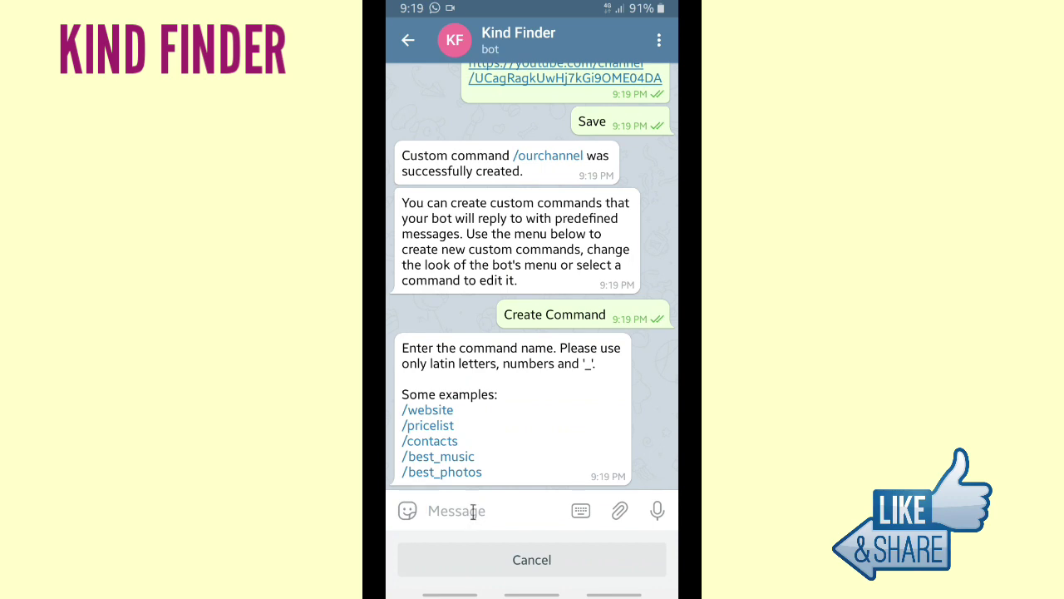
scroll(498, 285, "up", 10)
left_click(424, 246)
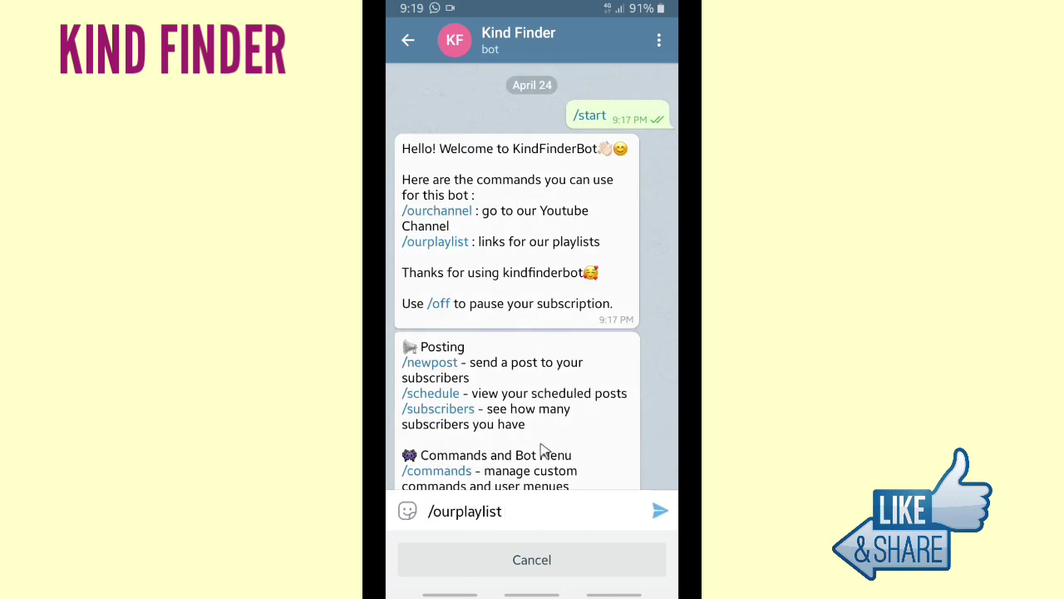
scroll(545, 448, "down", 2)
left_click(660, 511)
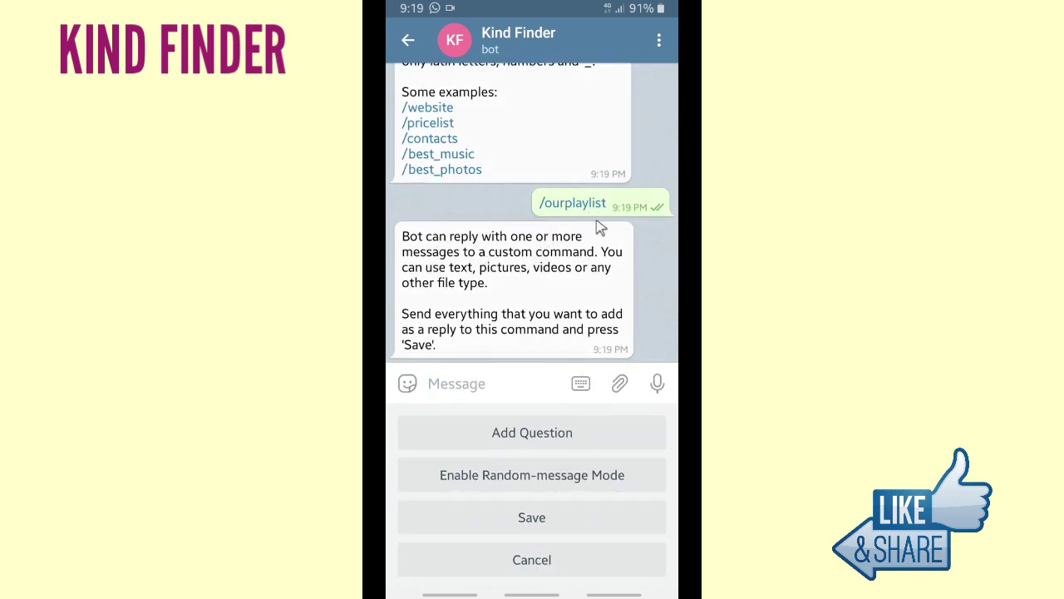
left_click(494, 383)
- Paste the saved playlist-links message and replace 'Also watch' with 'Our popular uploads'
left_click(513, 278)
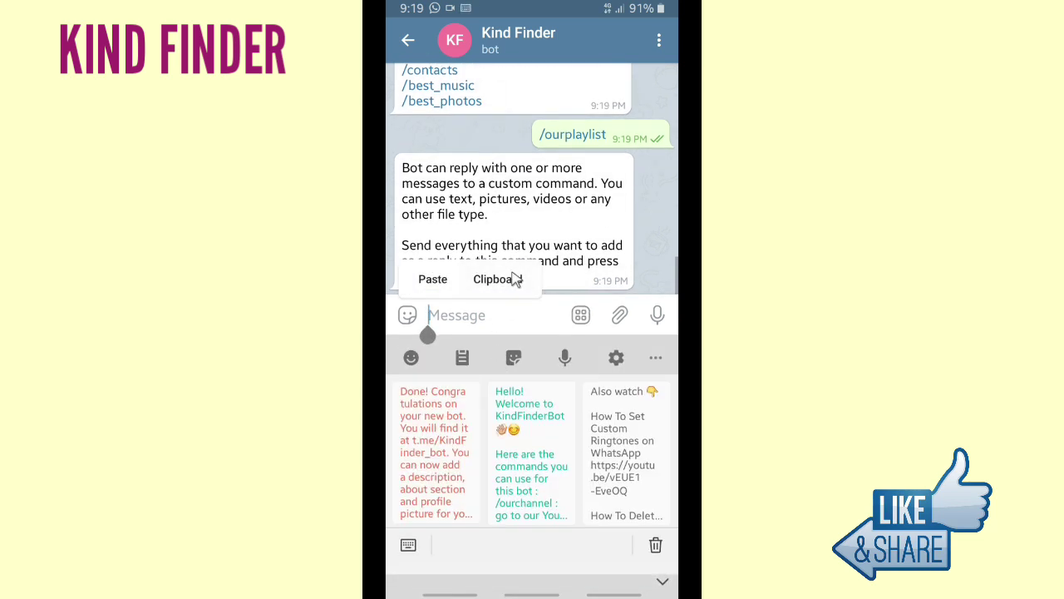
left_click(633, 426)
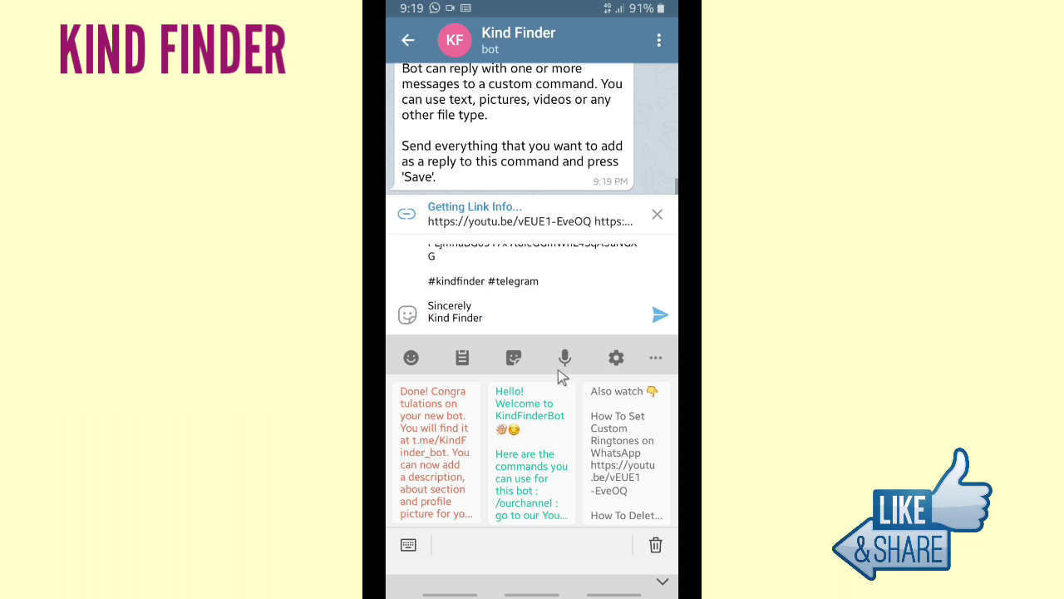
scroll(526, 309, "up", 1)
scroll(526, 309, "up", 10)
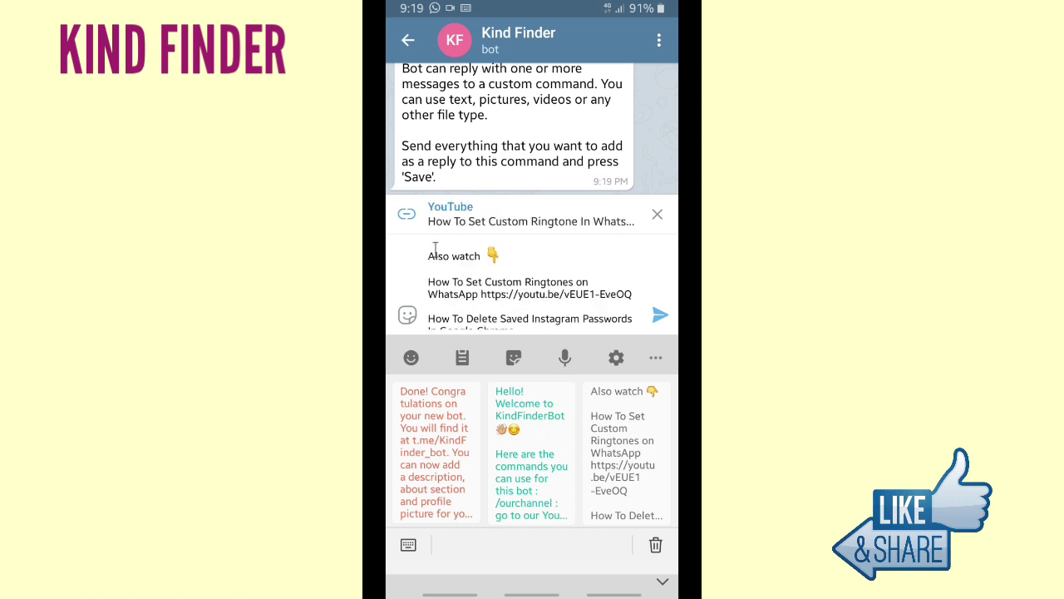
left_click_drag(427, 255, 481, 255)
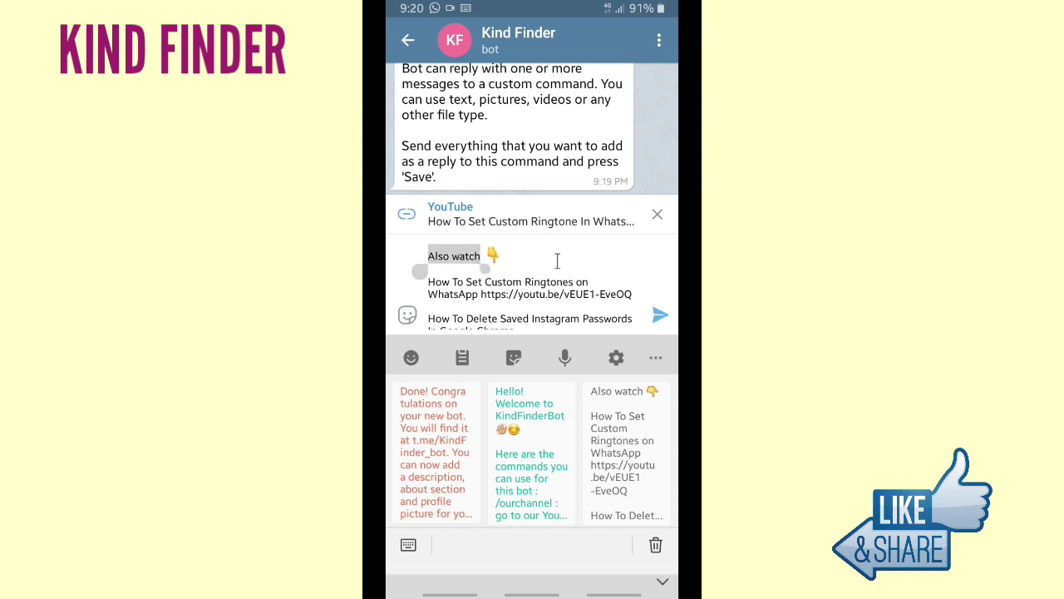
left_click(408, 544)
type("Our po")
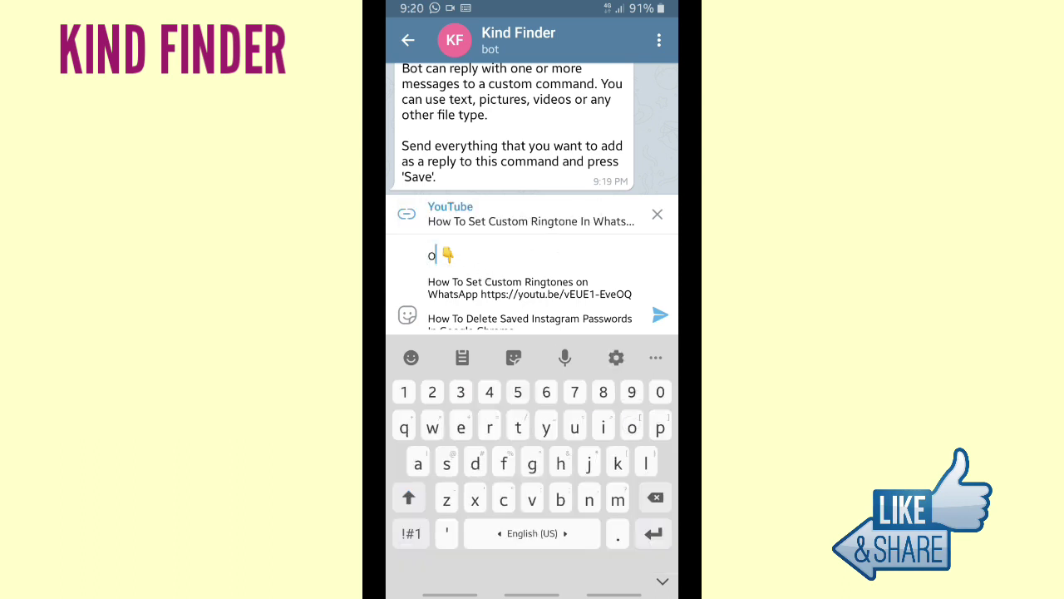
type("pular u")
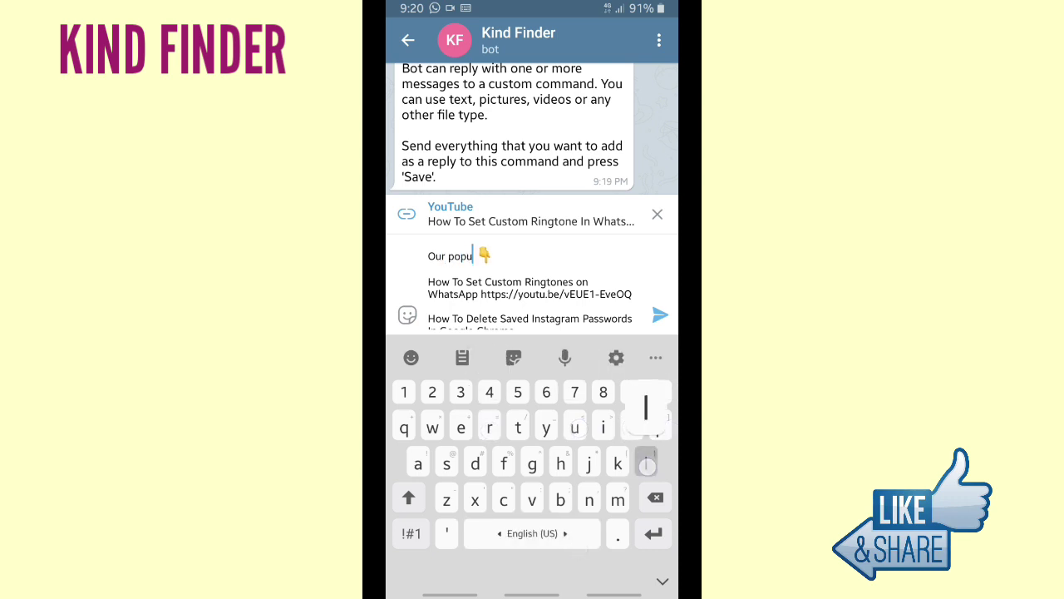
type("ploads")
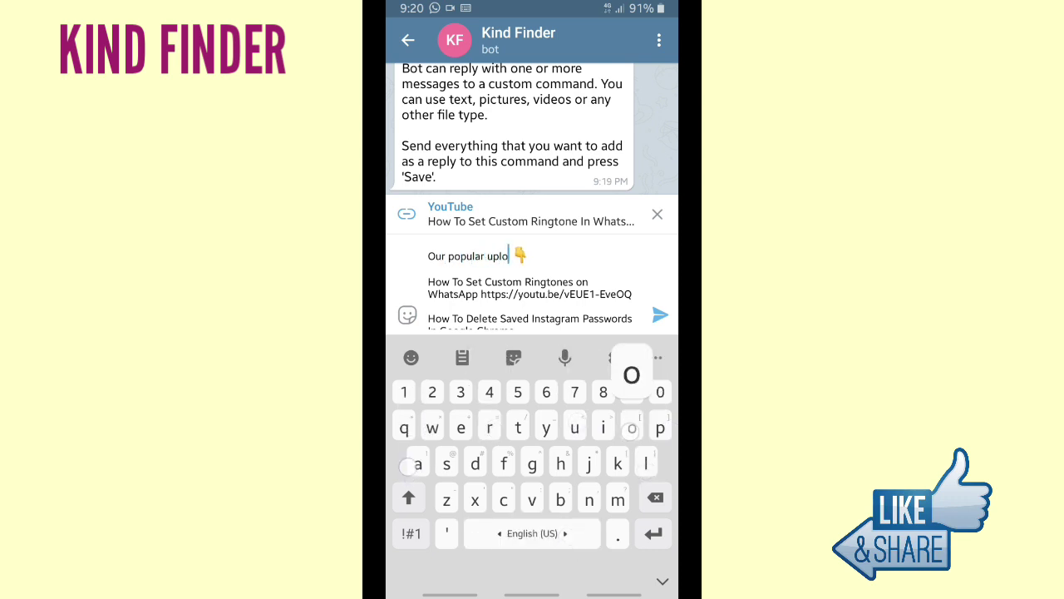
- Review the edited playlist message and send it as the /ourplaylist reply
scroll(552, 291, "down", 5)
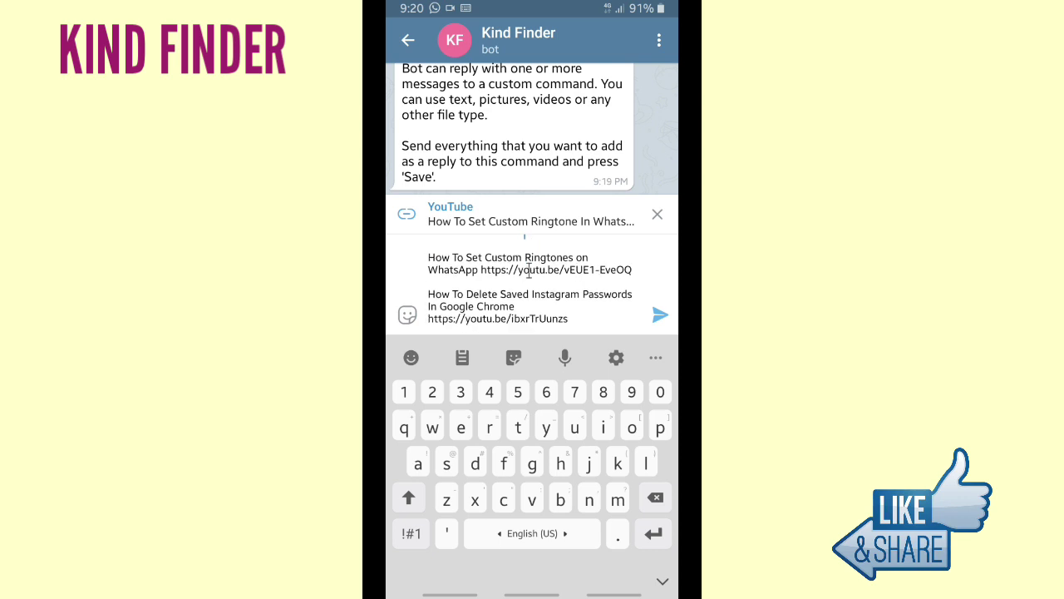
scroll(529, 269, "down", 4)
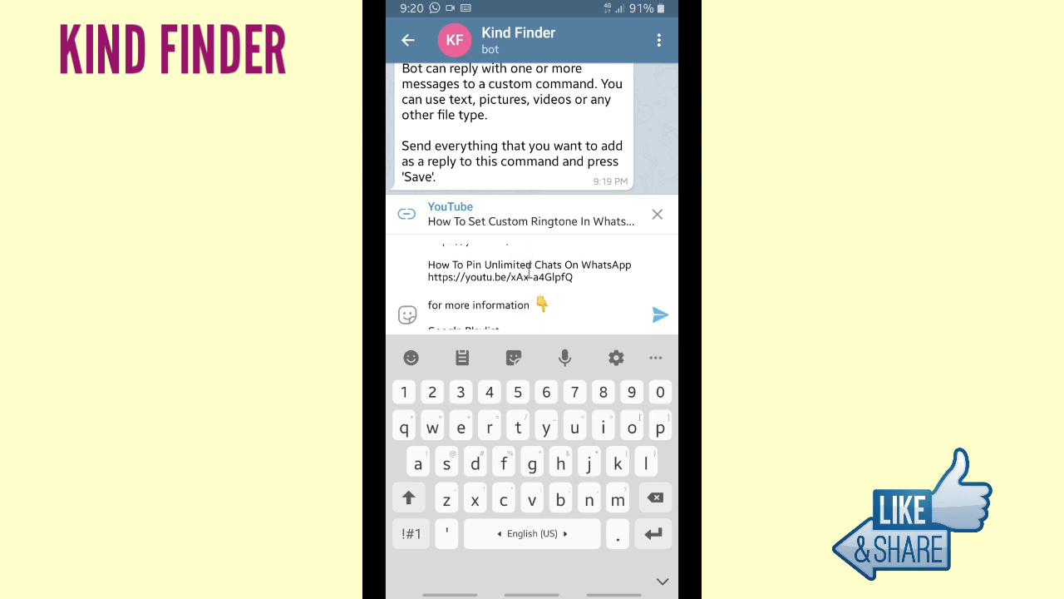
scroll(457, 292, "down", 10)
scroll(502, 293, "down", 8)
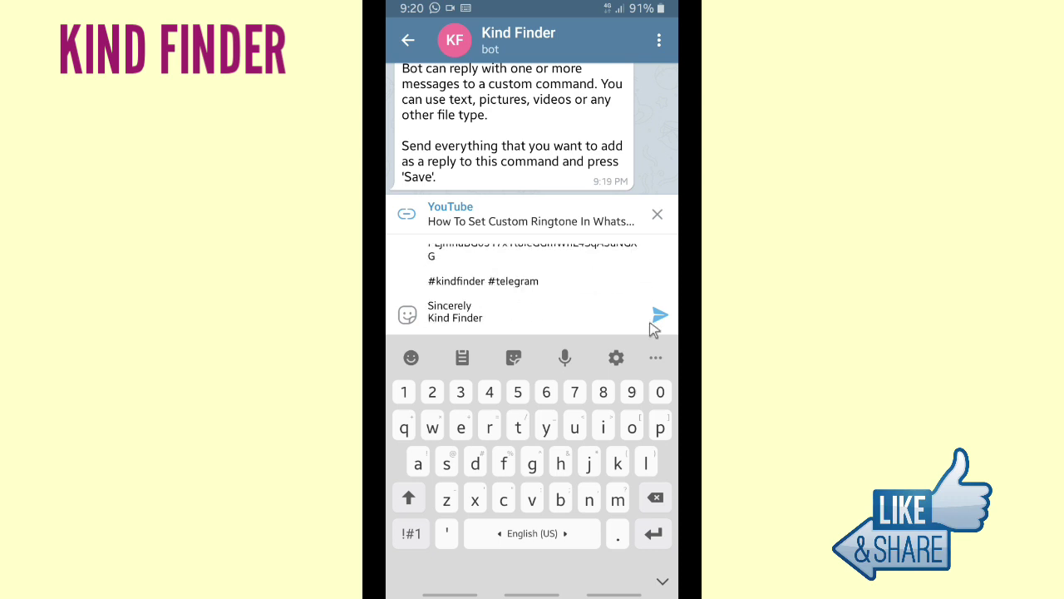
scroll(620, 320, "up", 5)
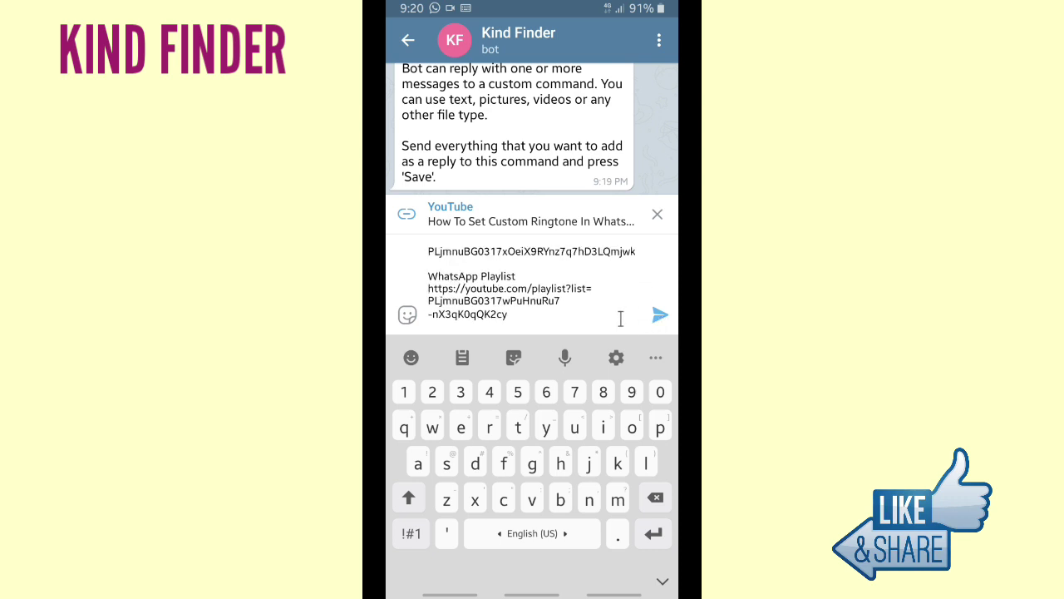
left_click(660, 316)
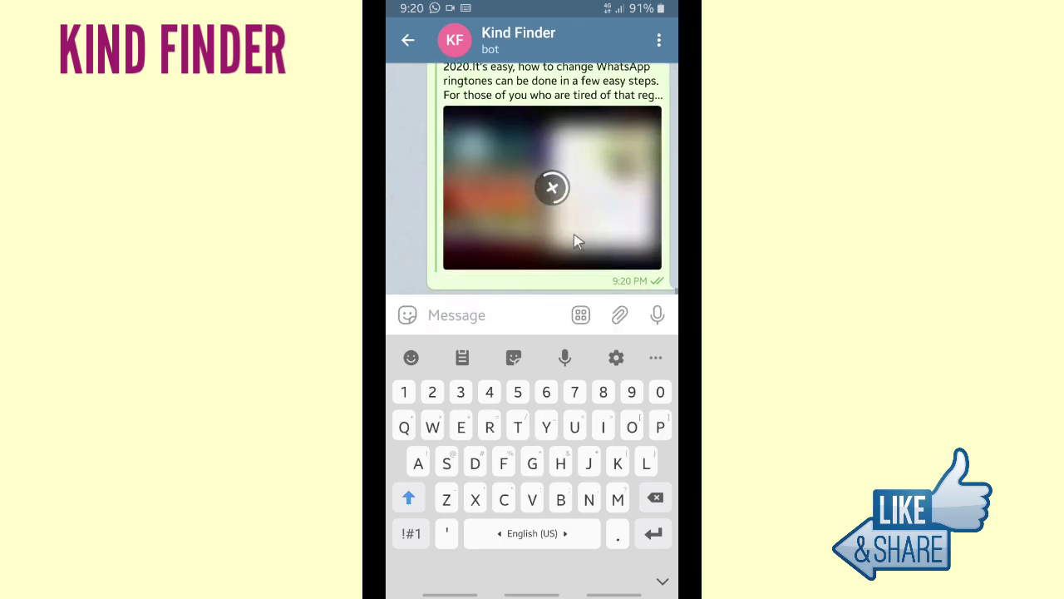
- Save /ourplaylist from the command-editing options, then go back to the bot's Main Menu
scroll(489, 204, "up", 5)
right_click(569, 231)
scroll(582, 382, "up", 10)
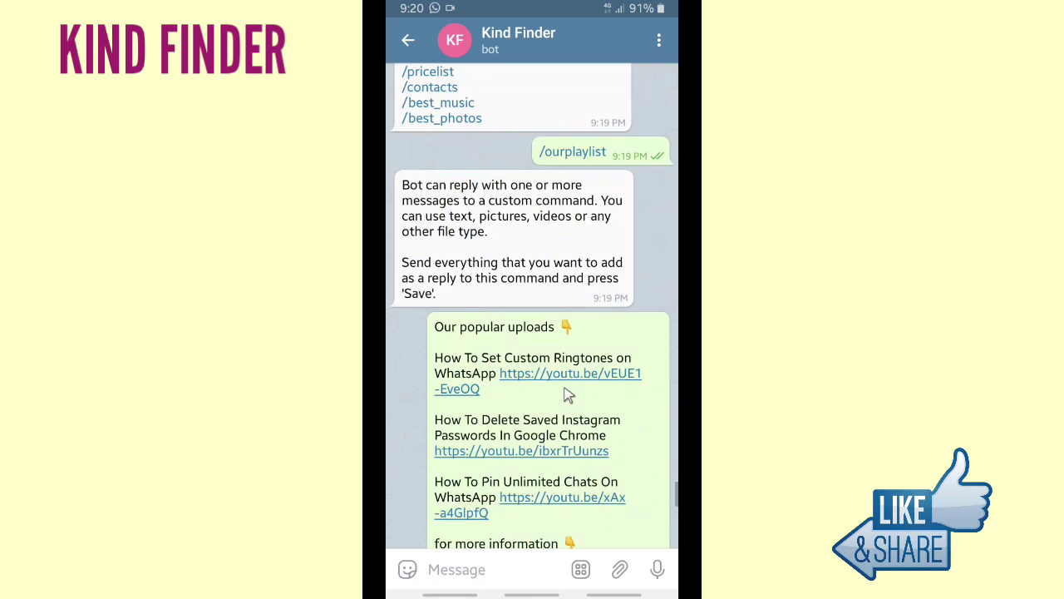
scroll(526, 309, "down", 20)
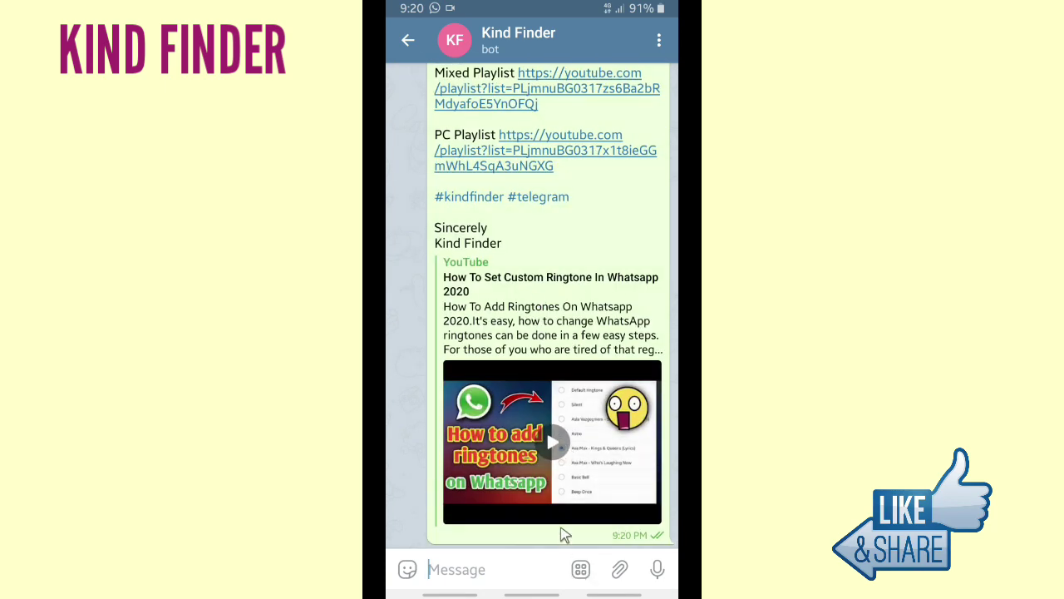
left_click(580, 569)
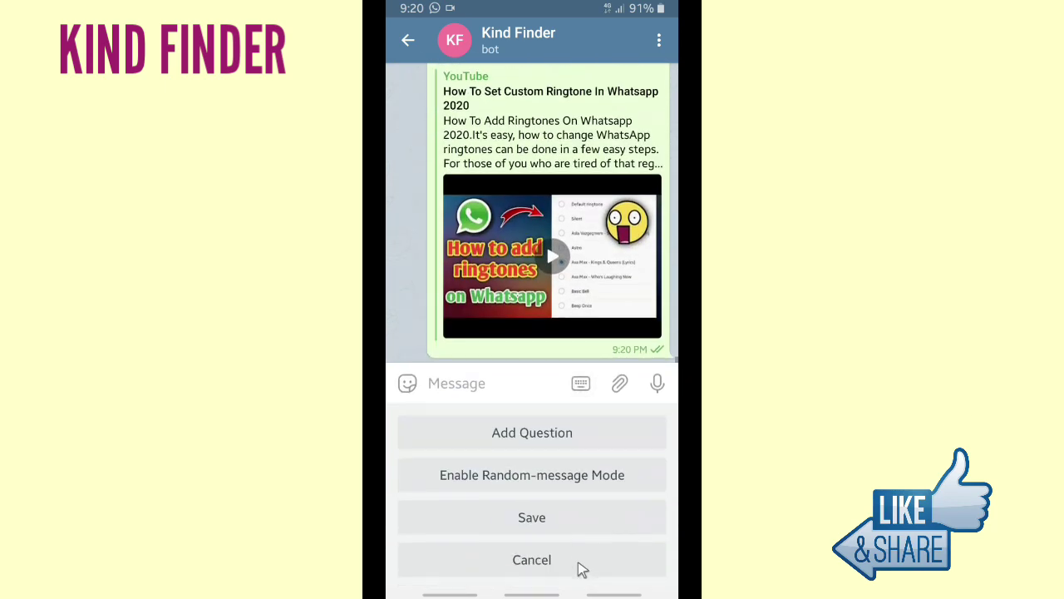
left_click(559, 515)
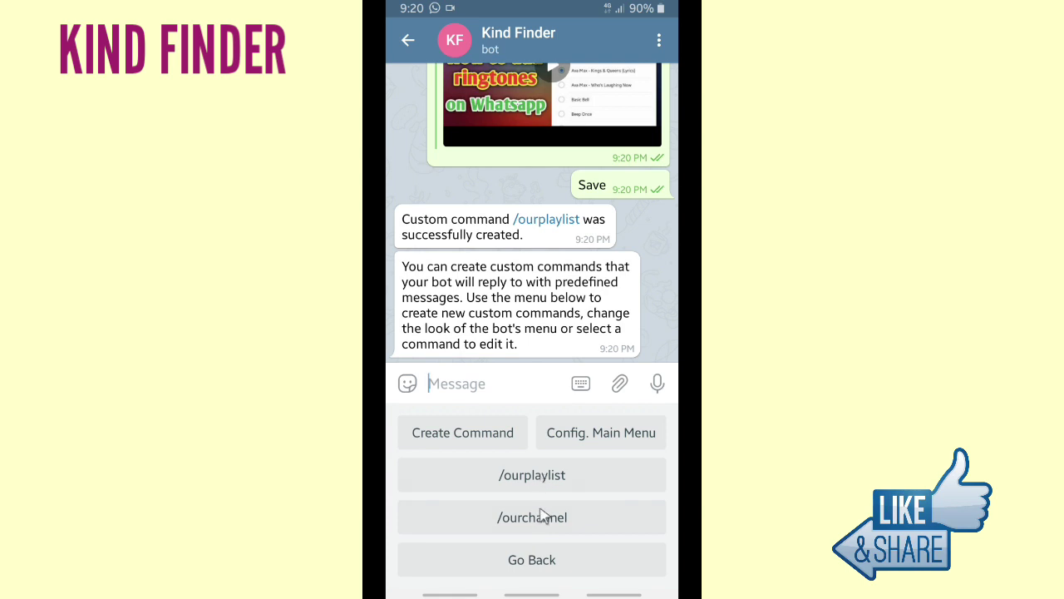
left_click(546, 563)
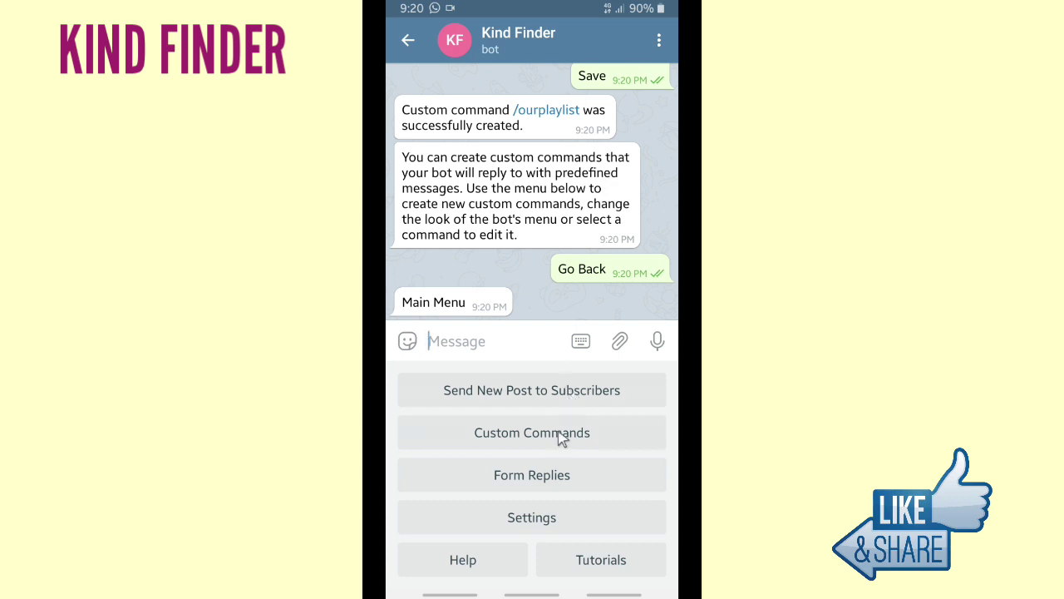
- Start a new post to subscribers, then cancel it unfinished
left_click(561, 399)
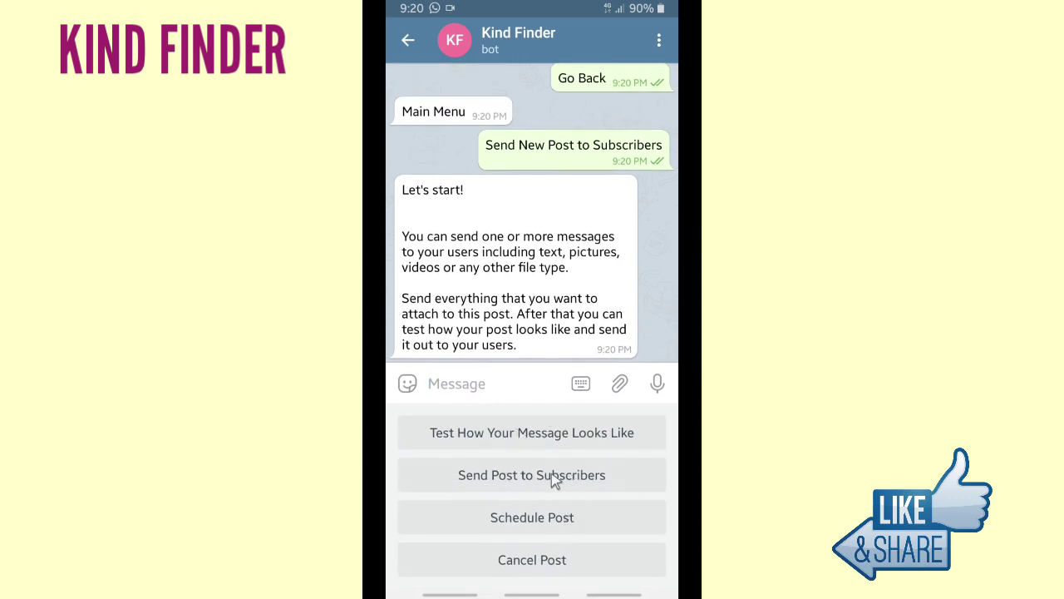
left_click(552, 475)
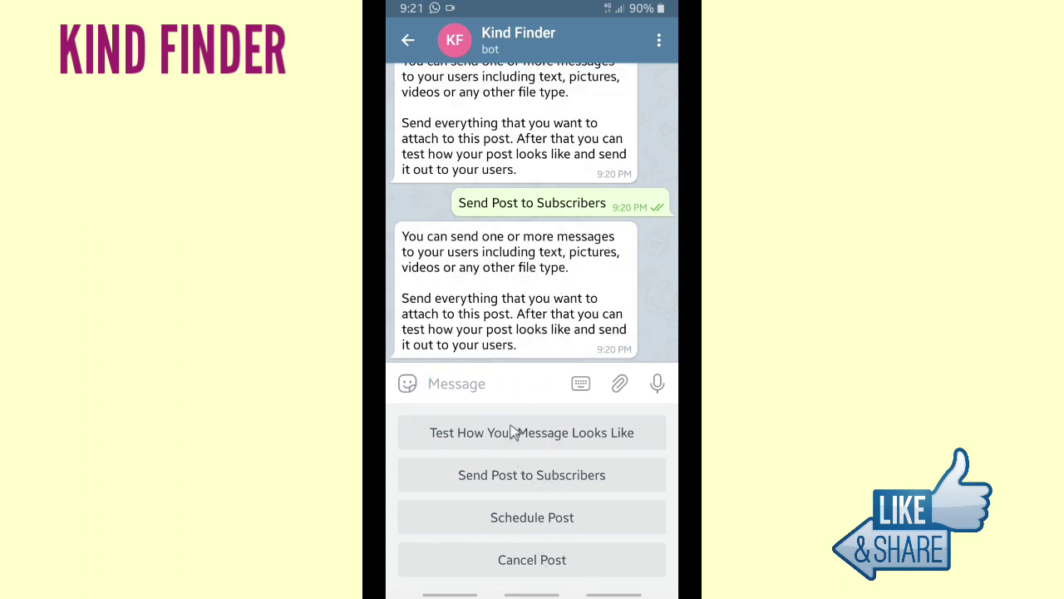
left_click(531, 558)
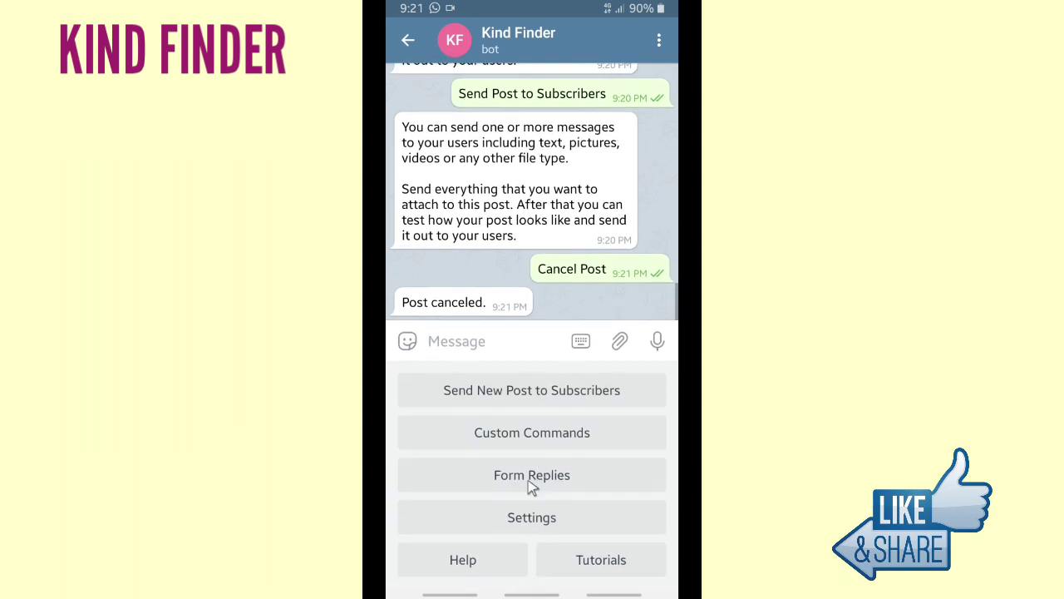
- Check the bot's connected channels in settings, then begin YouTube autoposting setup
left_click(554, 518)
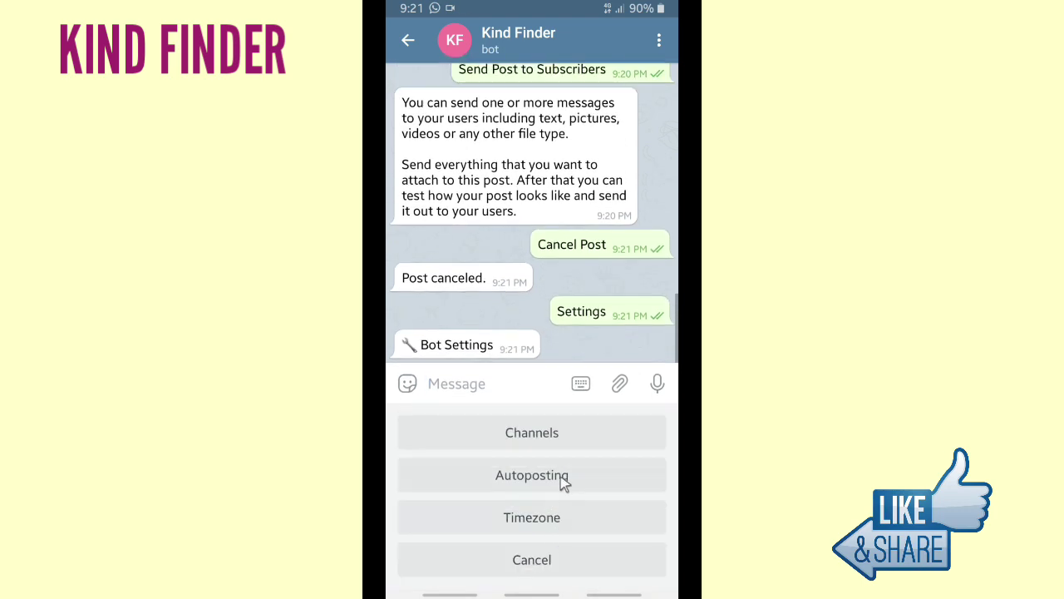
left_click(550, 440)
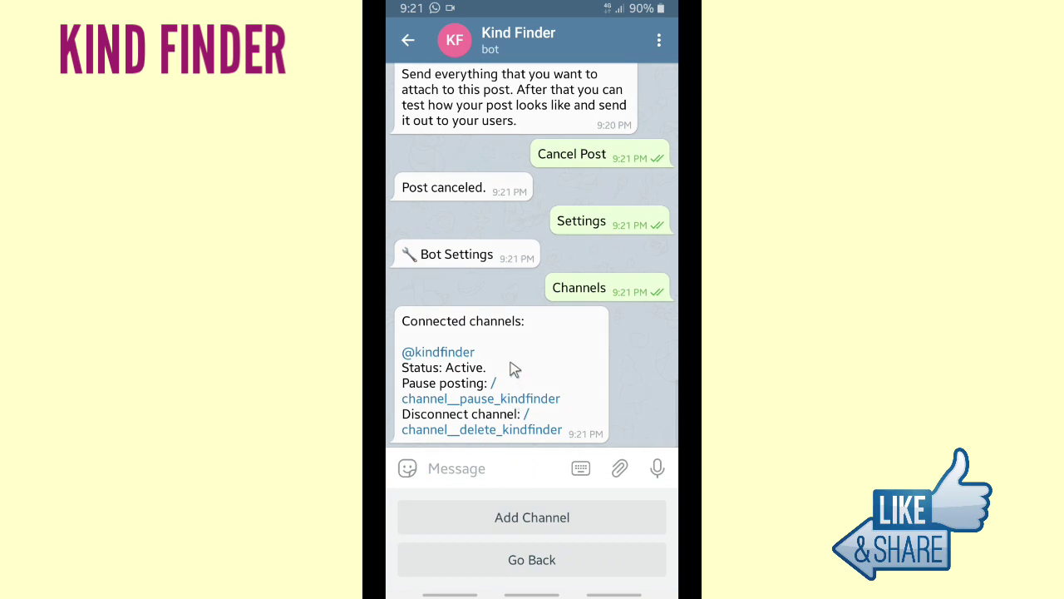
left_click(518, 558)
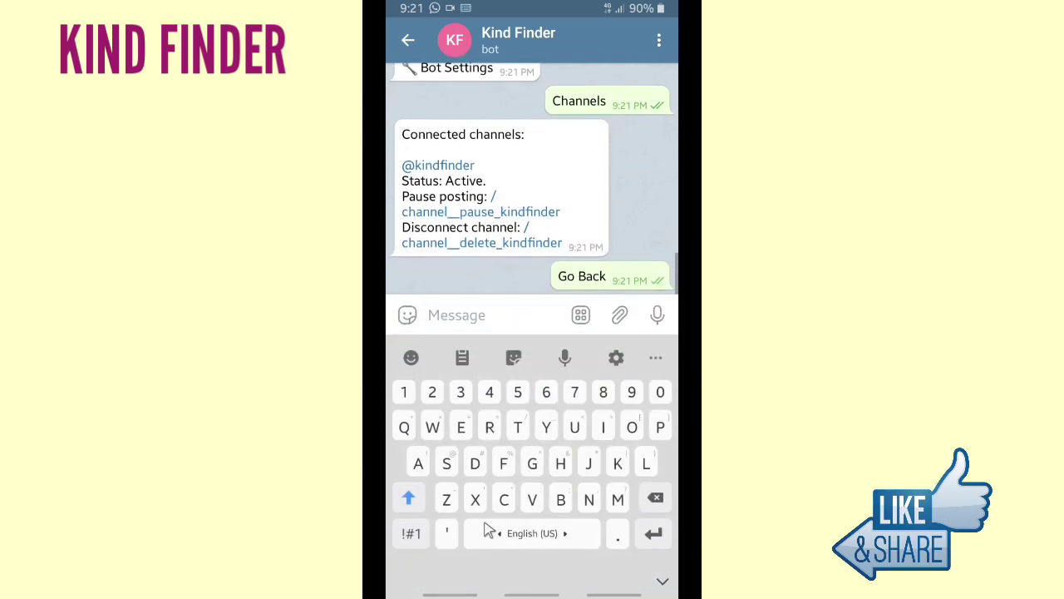
left_click(550, 481)
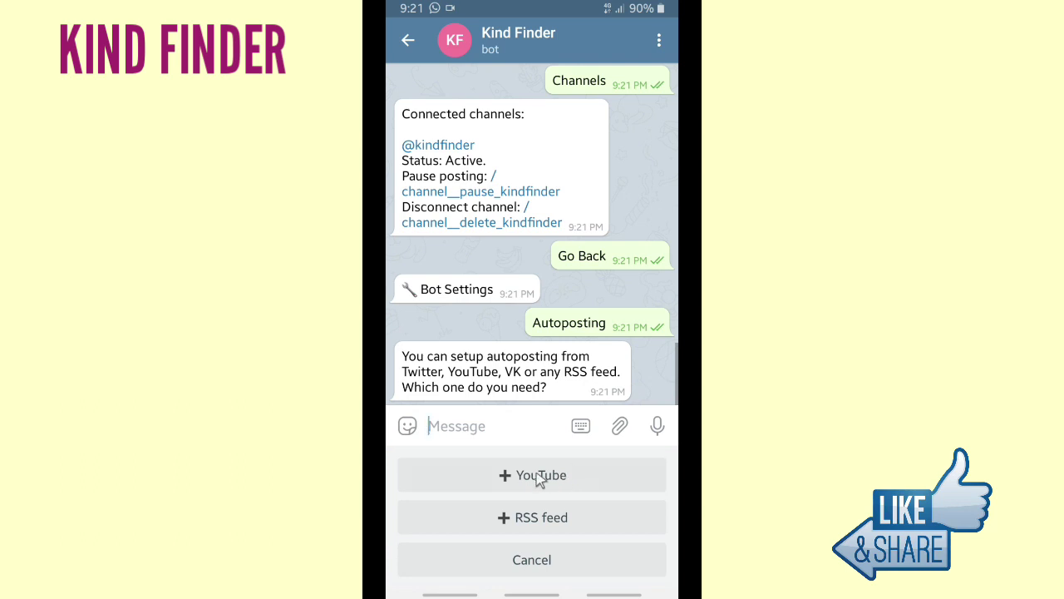
left_click(536, 470)
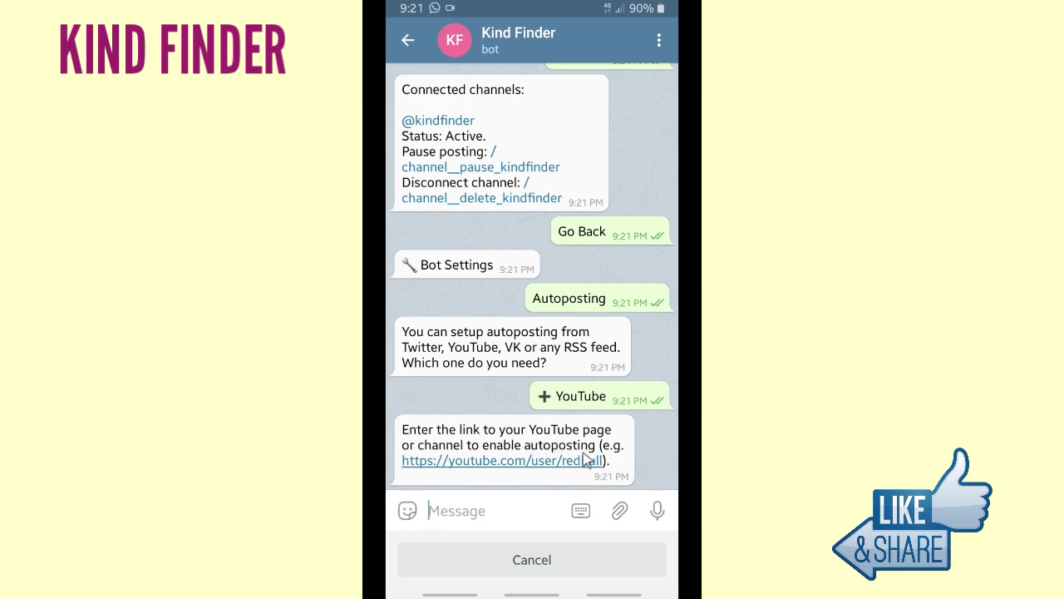
- Paste the YouTube channel link from clipboard history, send it to the bot, and hide the keyboard
left_click(468, 513)
left_click(429, 317)
left_click(504, 283)
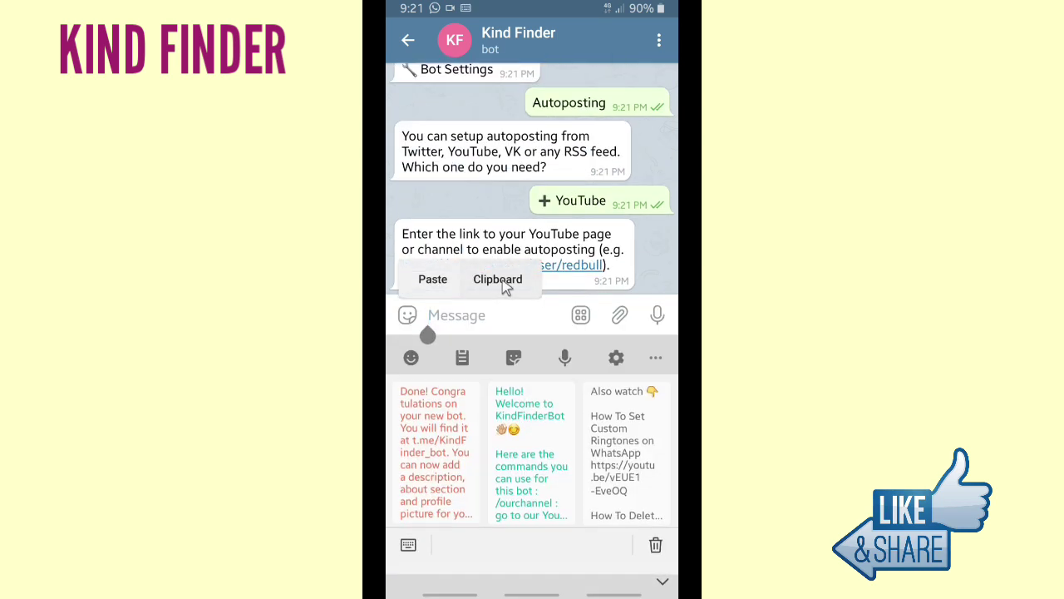
scroll(621, 481, "down", 1)
scroll(622, 480, "down", 2)
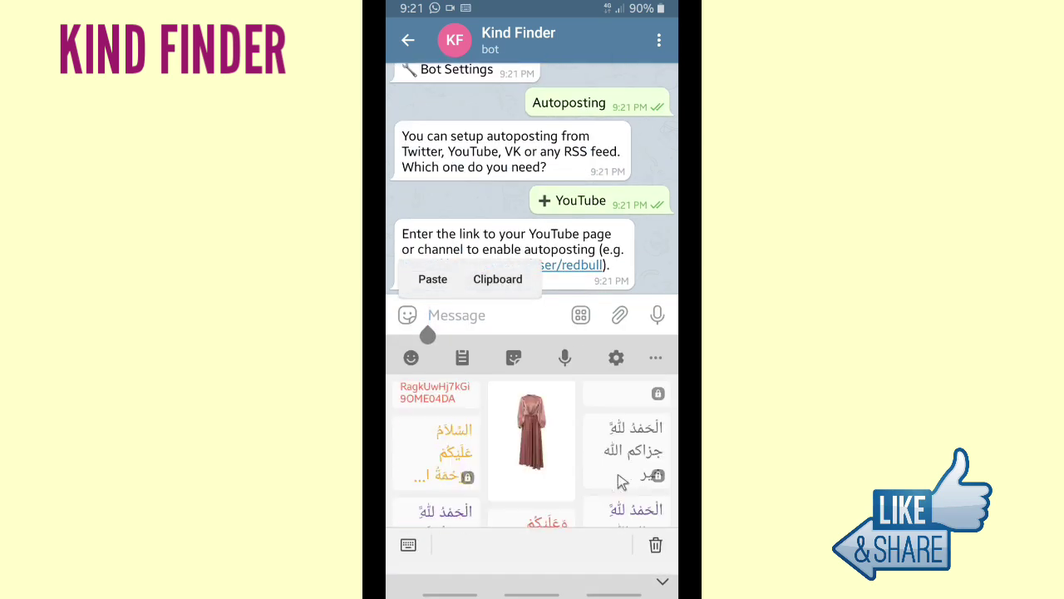
scroll(622, 480, "up", 2)
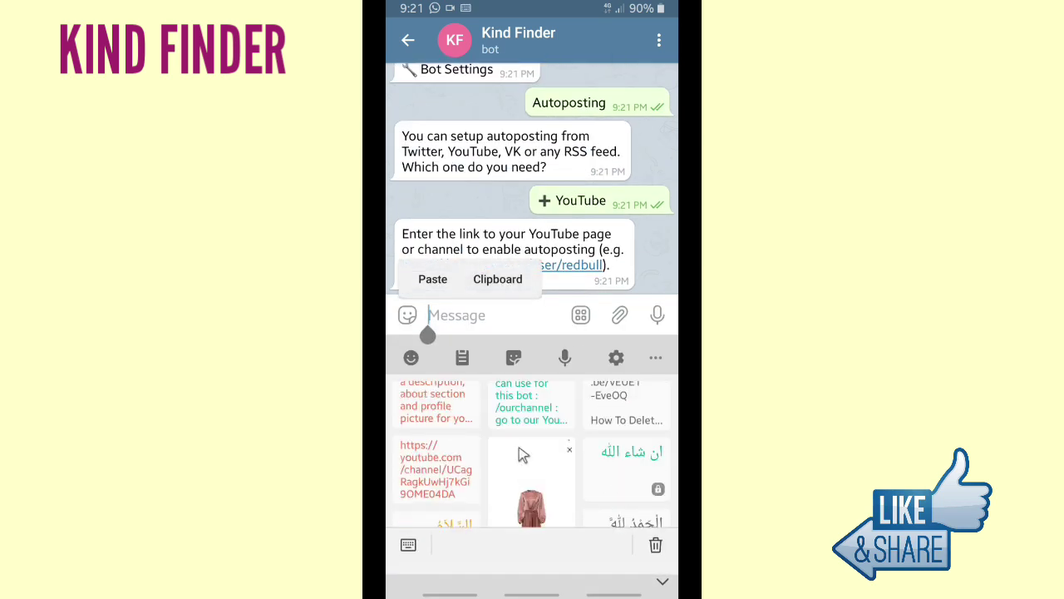
left_click(440, 463)
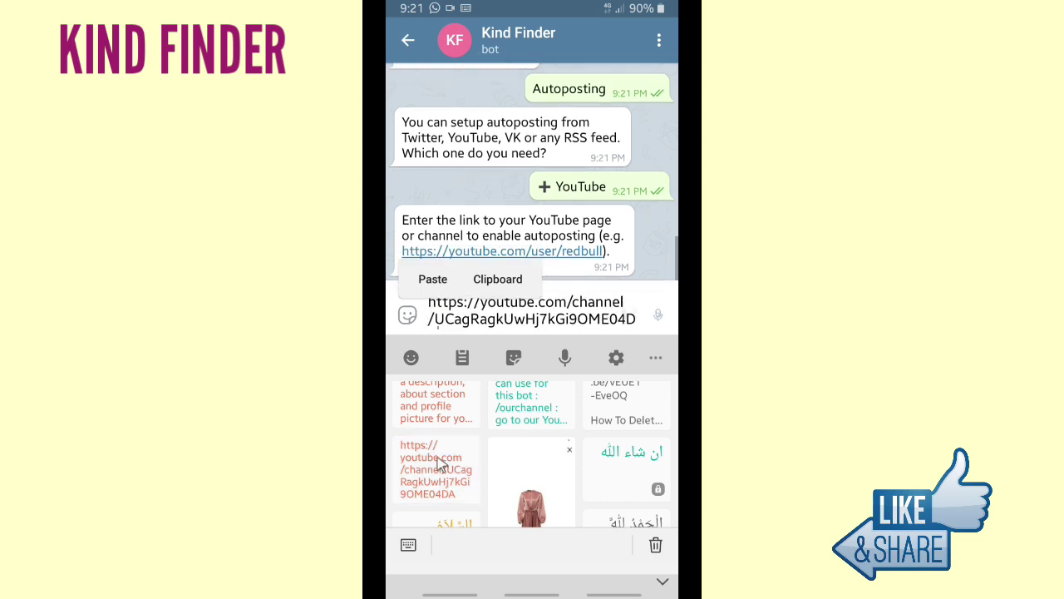
left_click(661, 316)
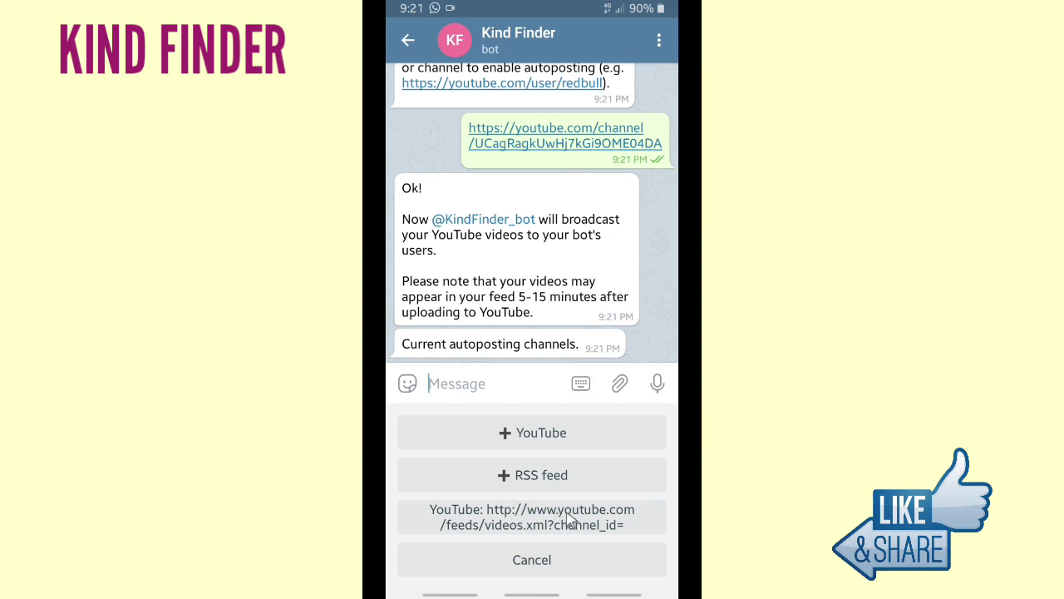
left_click(653, 339)
left_click(653, 339)
key("Escape")
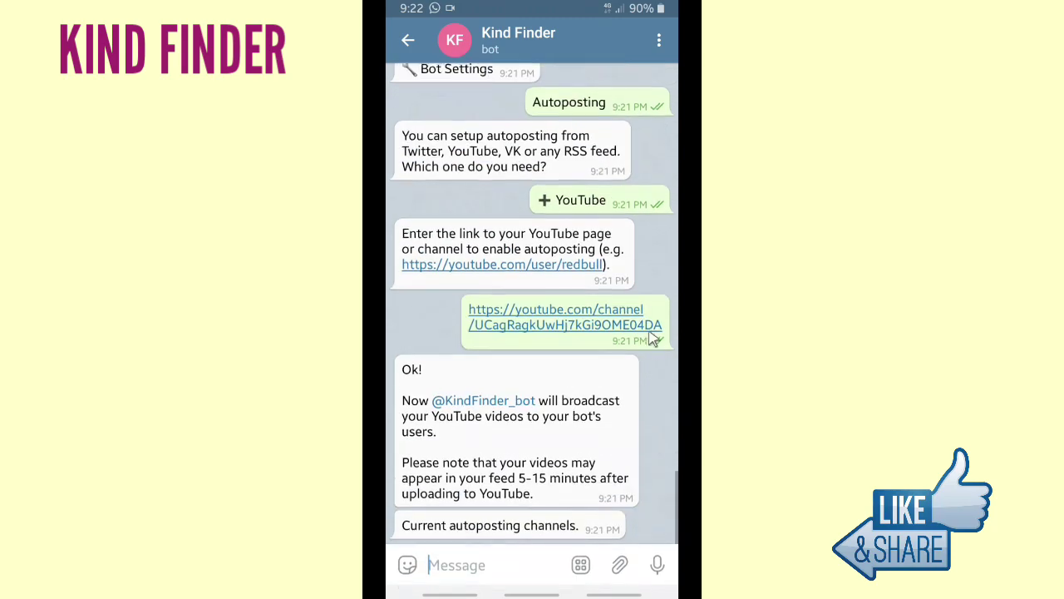
- Send /ourchannel, then cancel the autoposting step back to the Main Menu
scroll(653, 339, "up", 20)
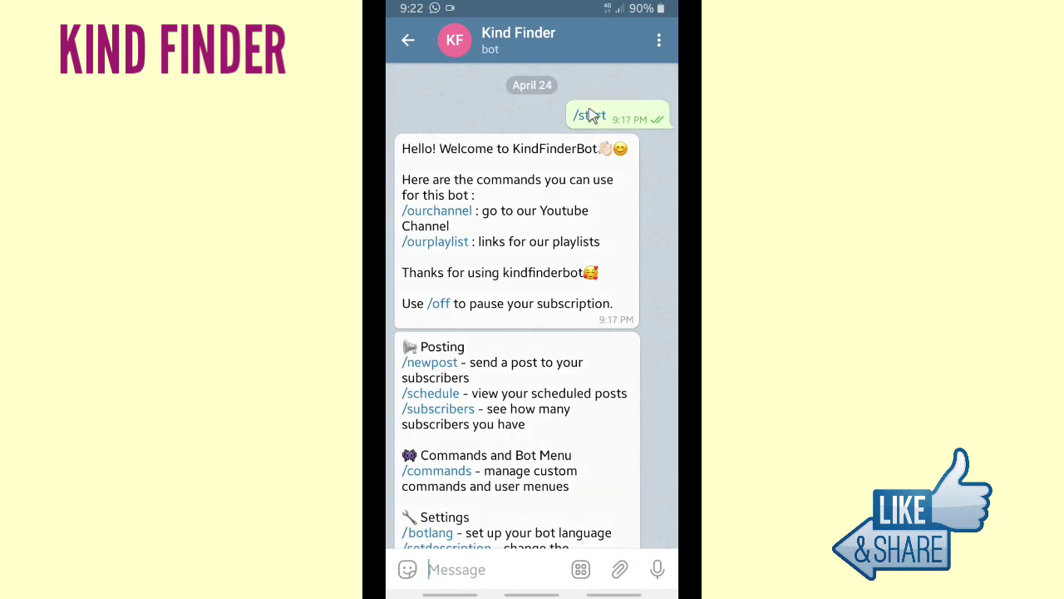
left_click(439, 211)
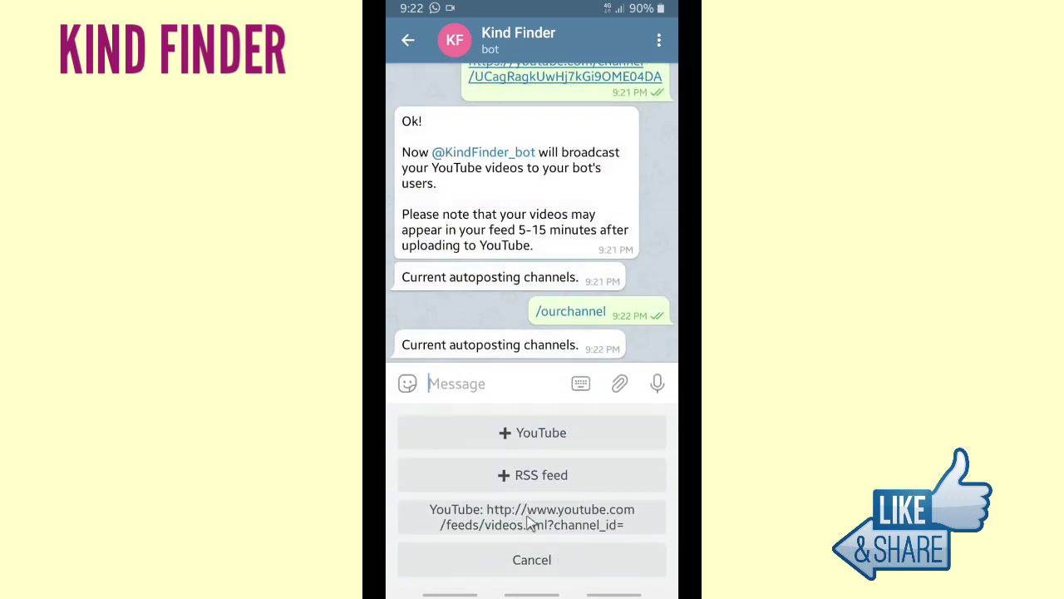
left_click(550, 569)
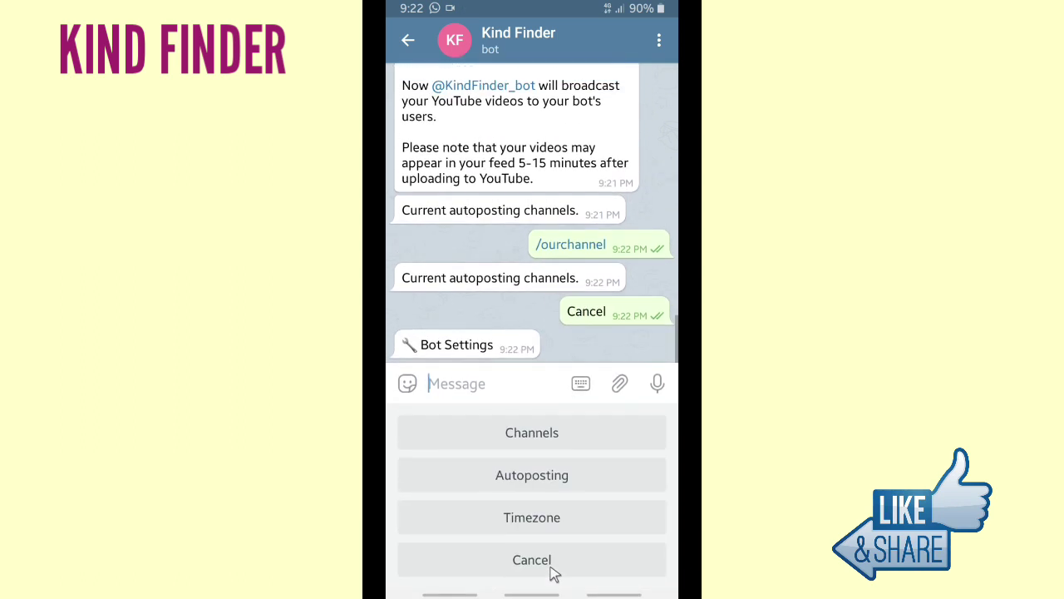
left_click(549, 568)
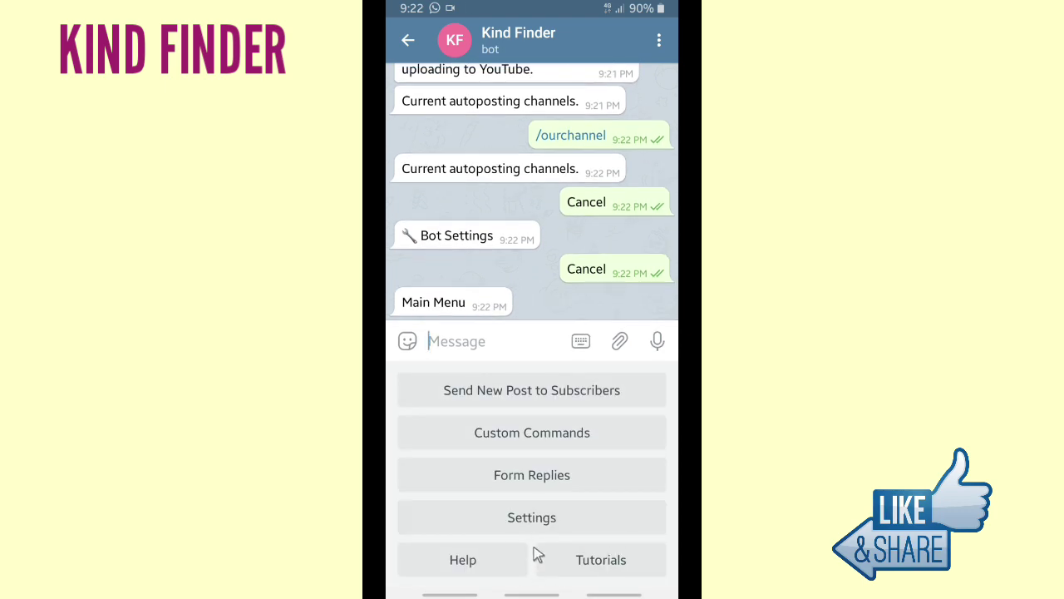
- Send /ourchannel again and scroll up to read its 'visit our channel first' reply
right_click(572, 478)
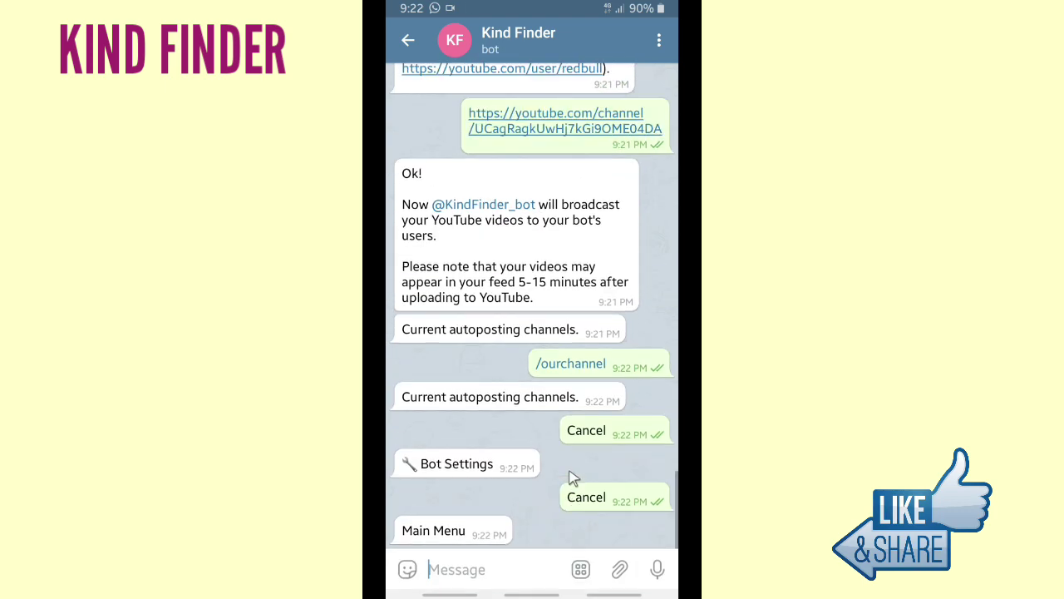
left_click(573, 363)
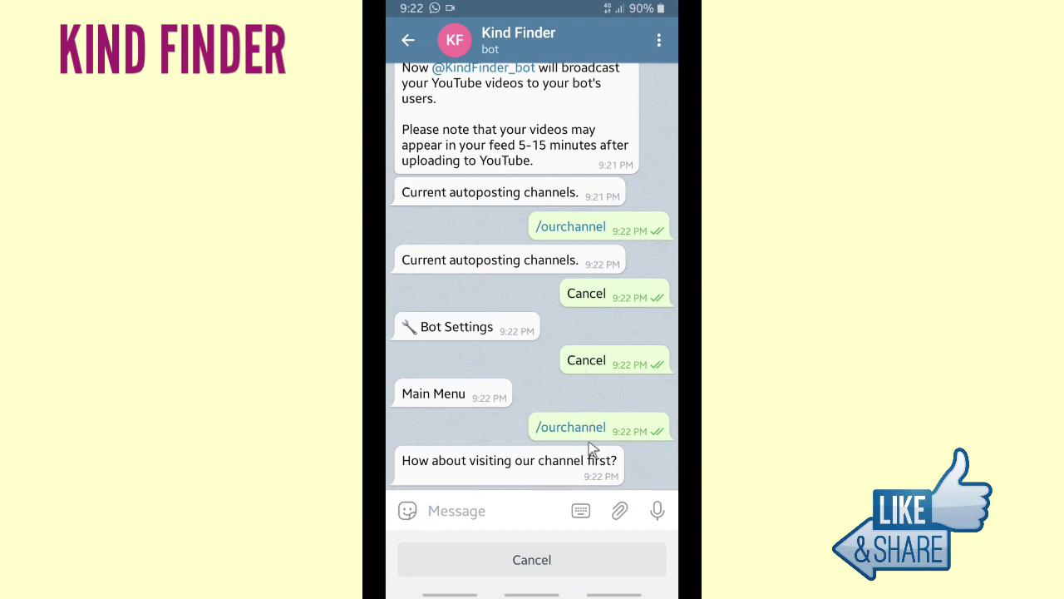
scroll(577, 437, "up", 10)
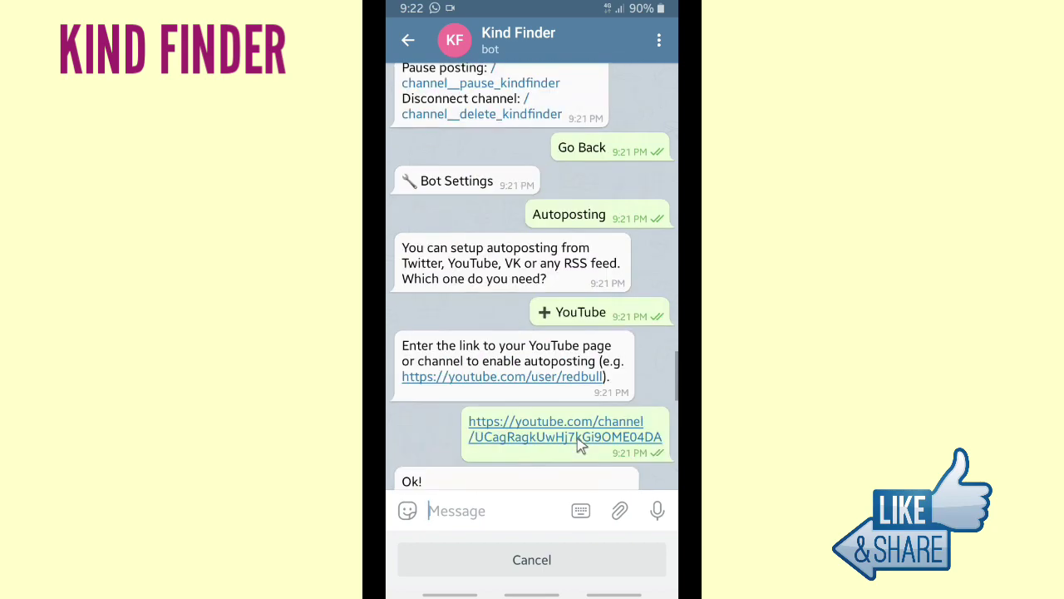
scroll(578, 442, "up", 10)
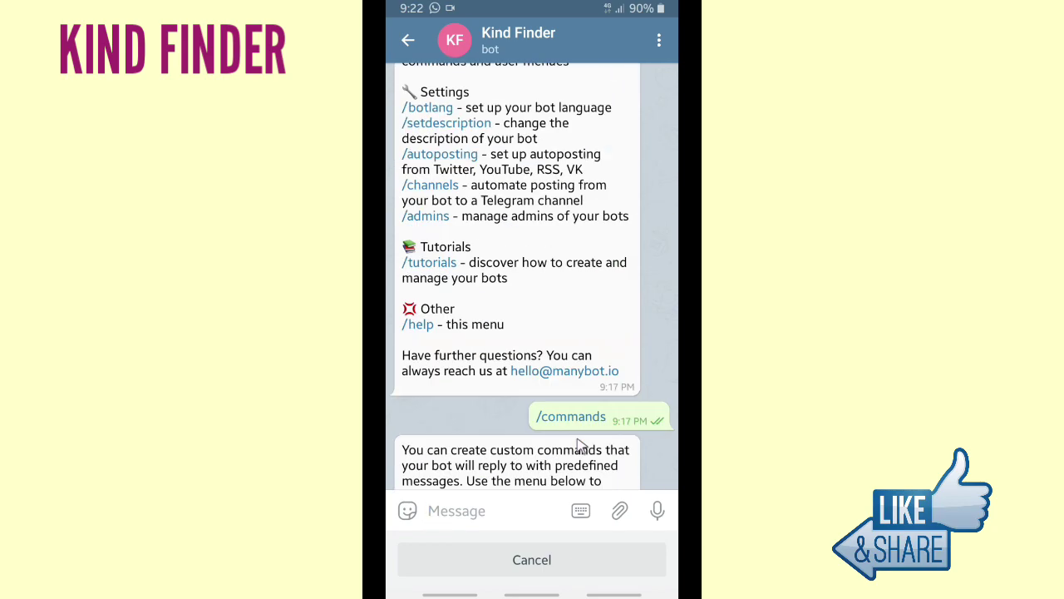
scroll(577, 437, "up", 10)
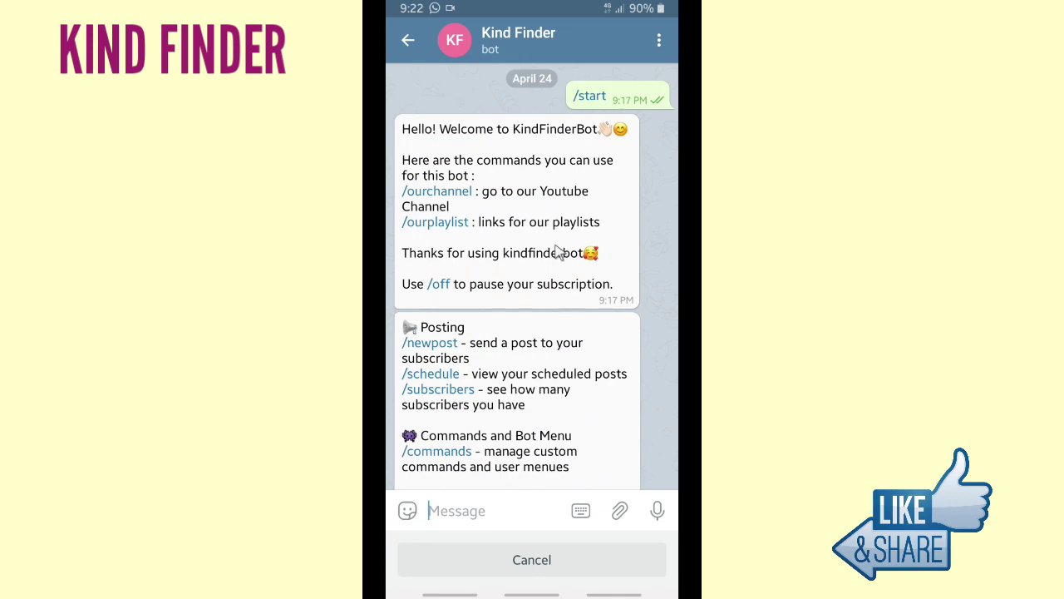
- Send /ourplaylist from the welcome message and scroll through its popular uploads and playlist reply
left_click(454, 229)
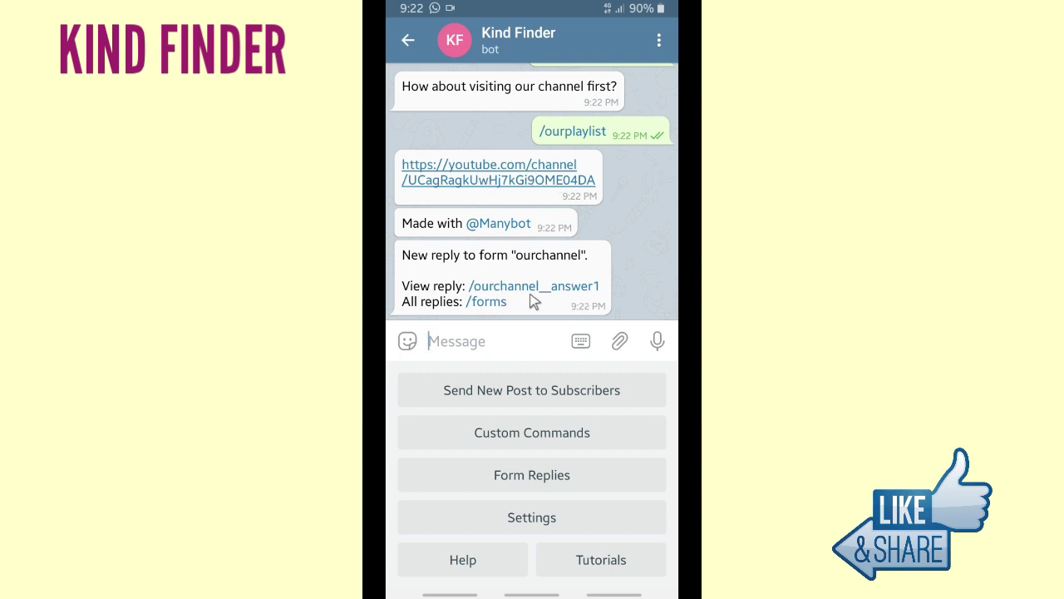
right_click(629, 268)
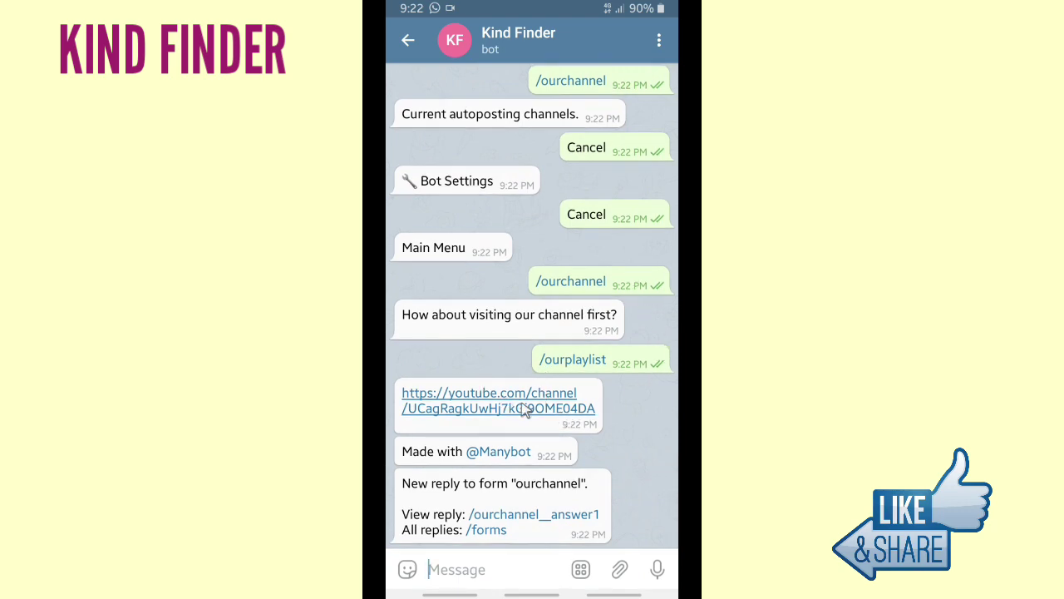
left_click(573, 363)
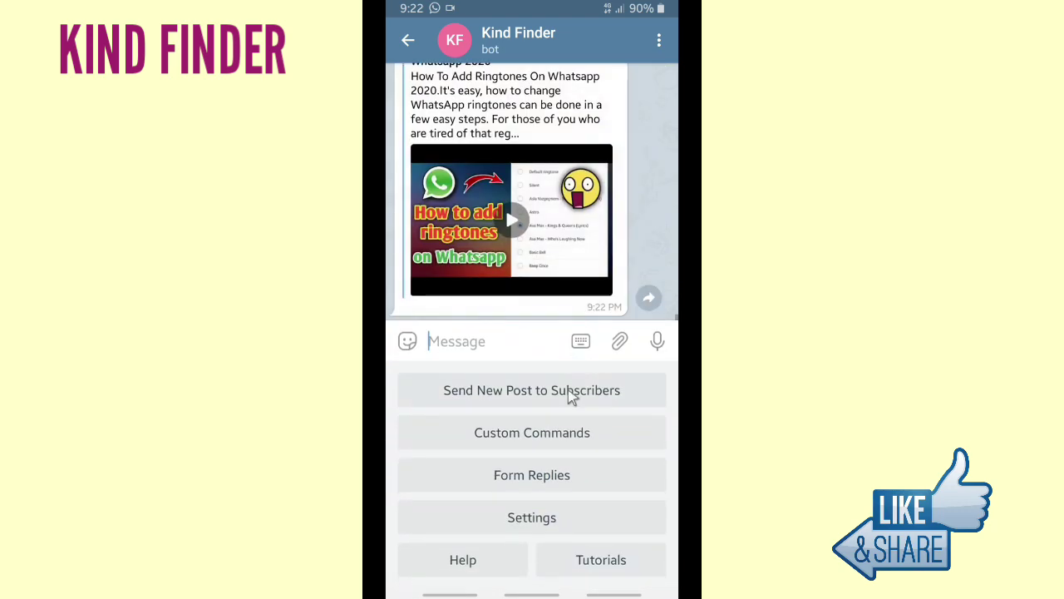
right_click(548, 382)
scroll(592, 349, "up", 10)
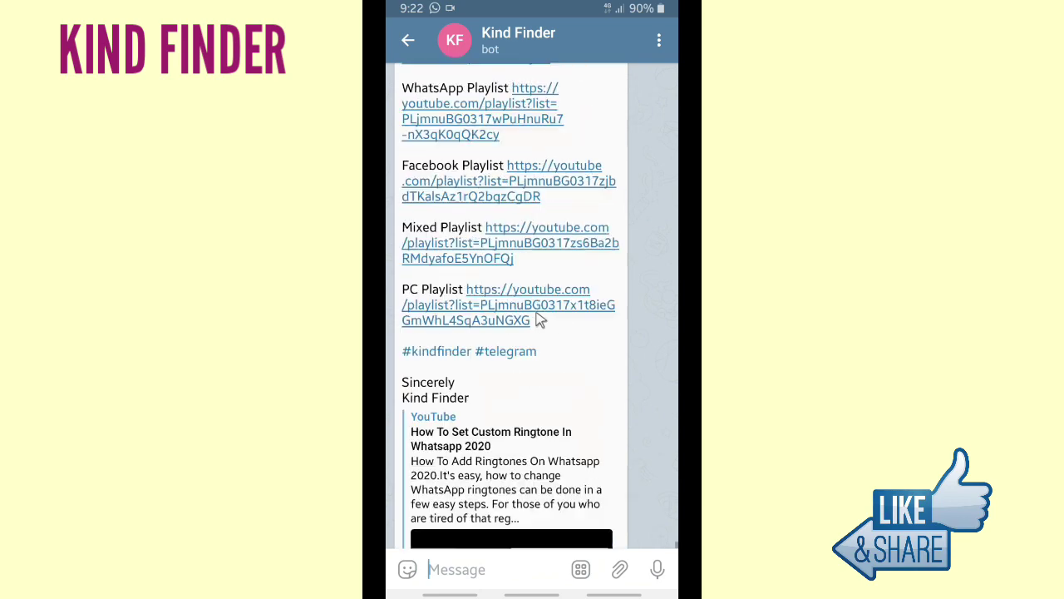
scroll(537, 320, "up", 3)
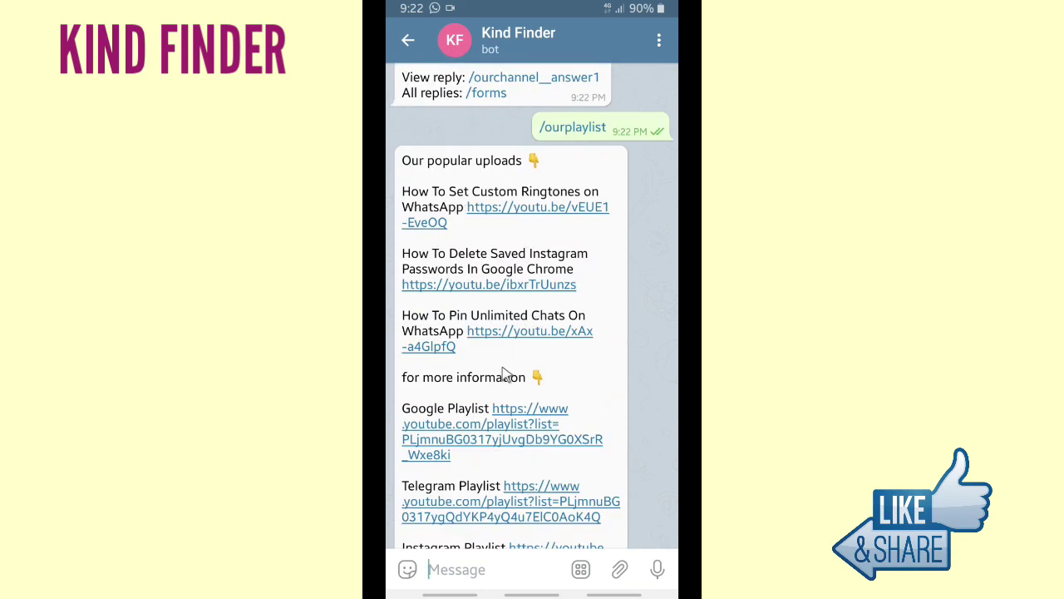
scroll(503, 373, "down", 6)
scroll(508, 376, "down", 5)
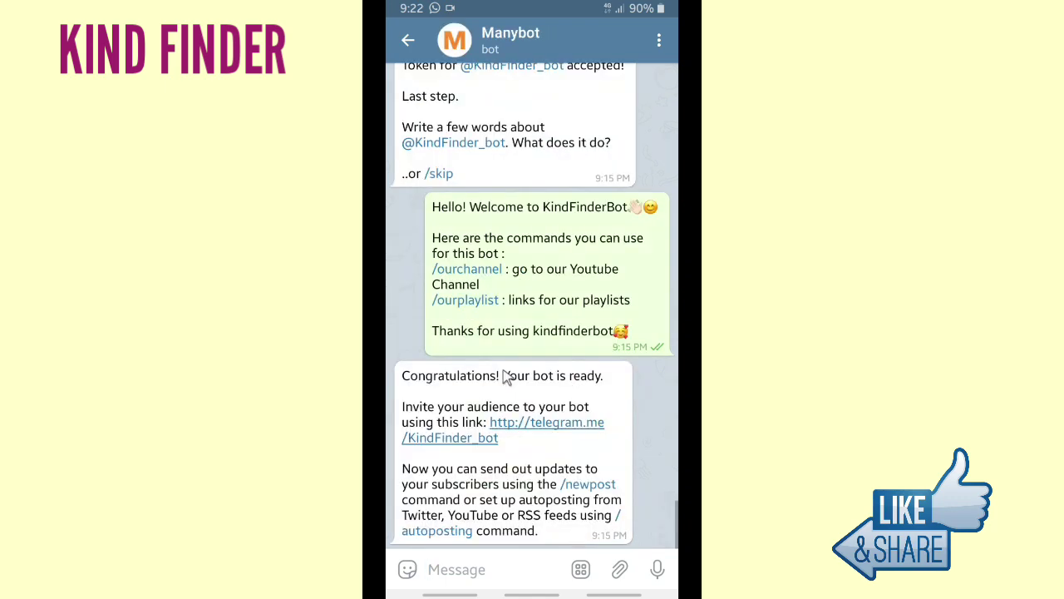
- Back out of the Manybot chat to the chat list and exit Telegram
right_click(505, 377)
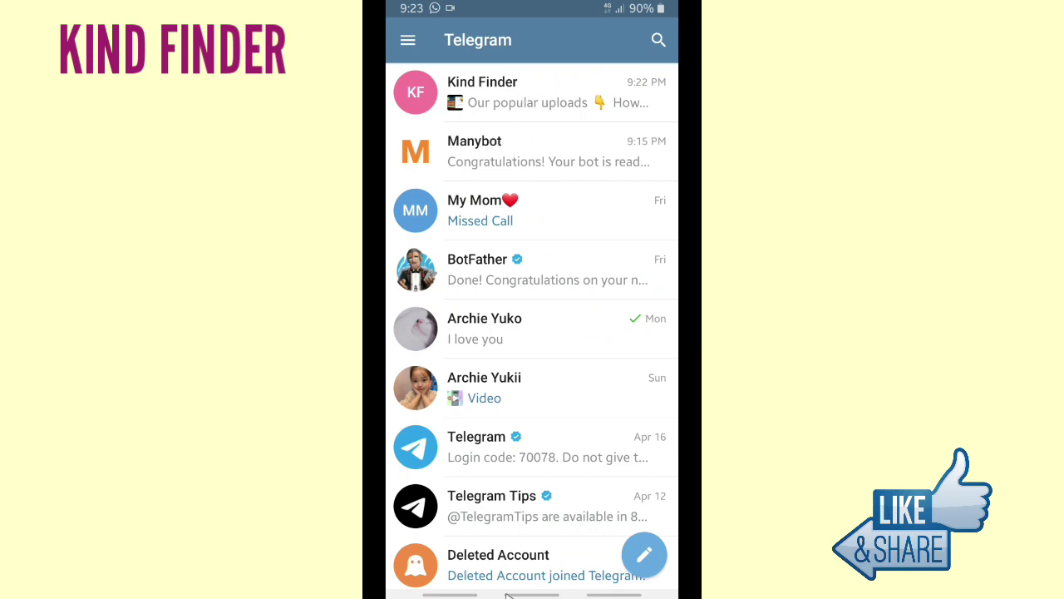
right_click(579, 122)
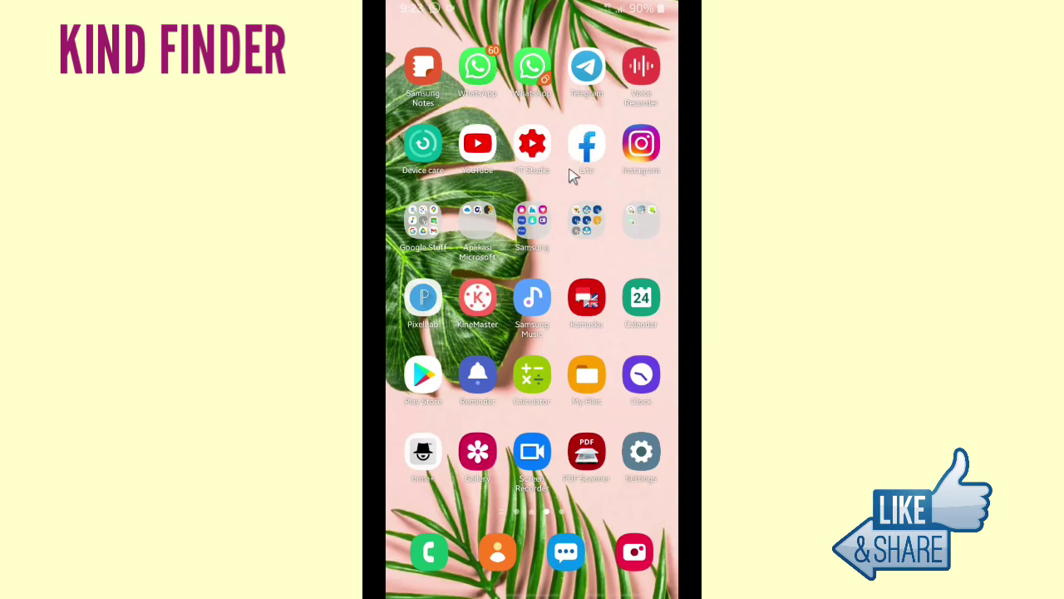